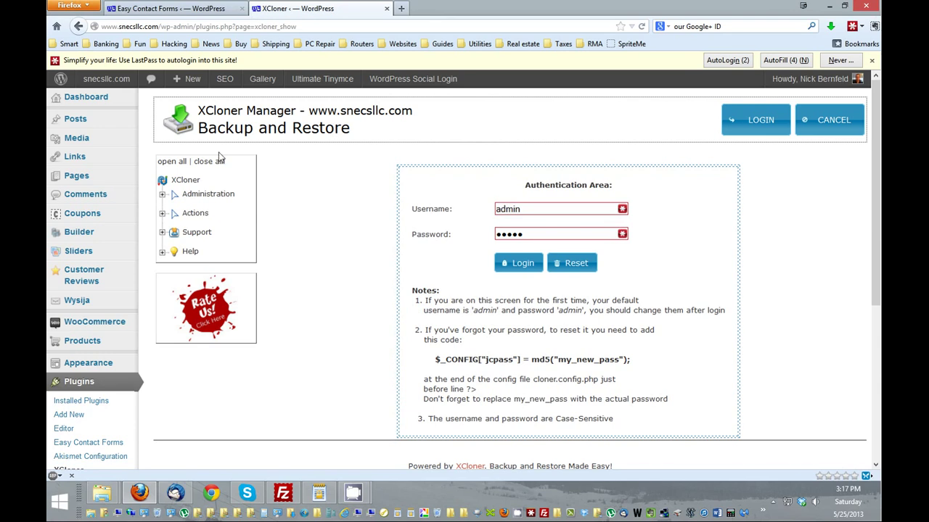
Search the plugin directory for XCloner and confirm XCloner - Backup and Restore 3.0.9 is installed.
scroll(79, 377, down, 2)
click(69, 345)
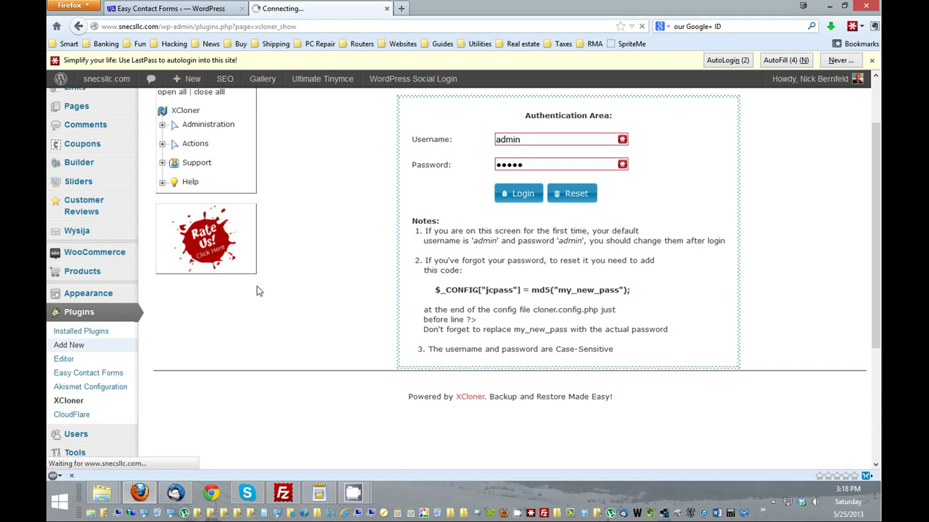
click(208, 187)
text(xcl)
key(Down)
key(Return)
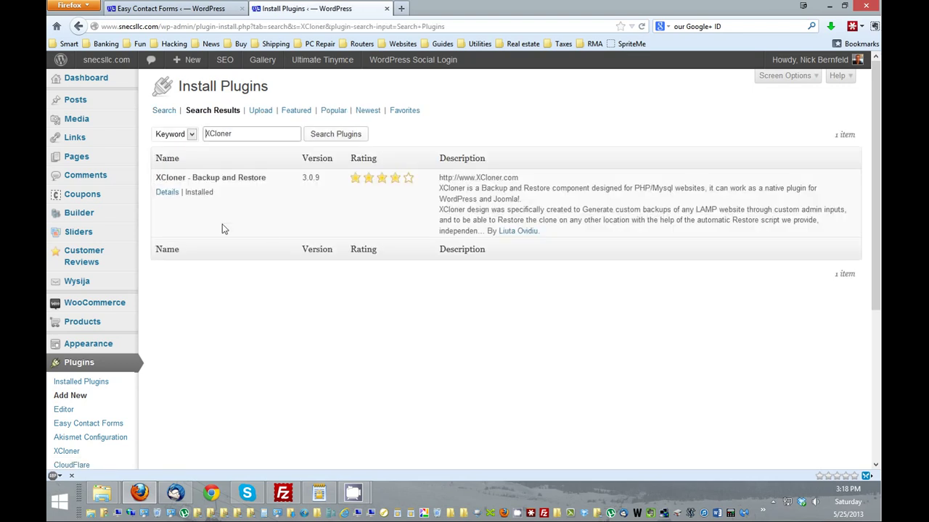
mouse_move(194, 198)
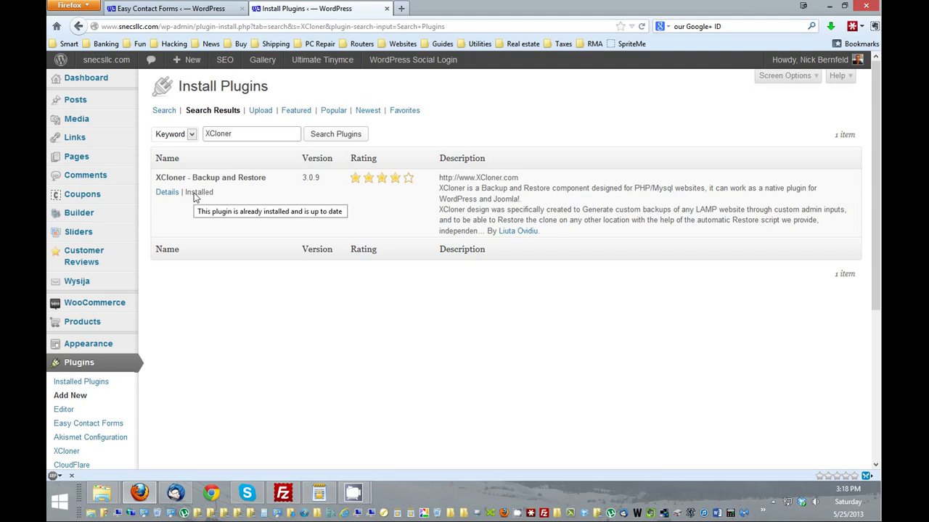
scroll(280, 222, down, 2)
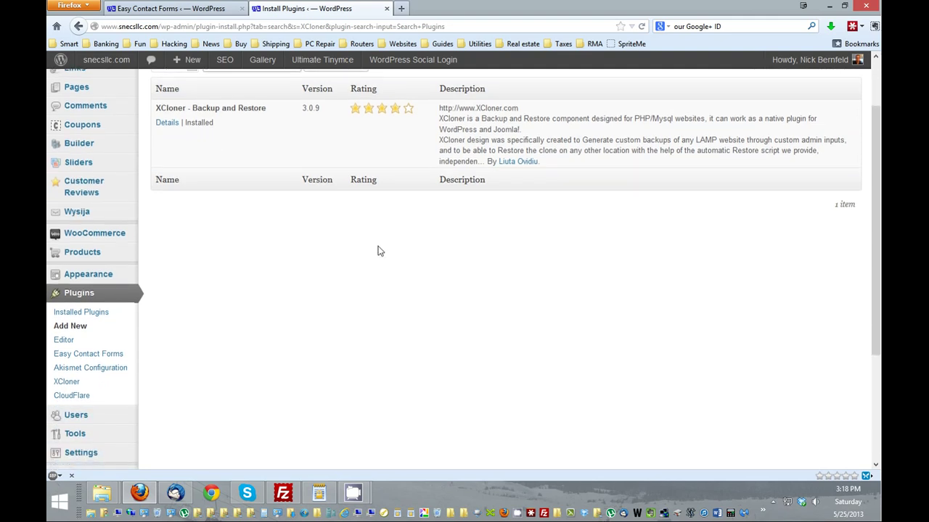
scroll(333, 254, down, 2)
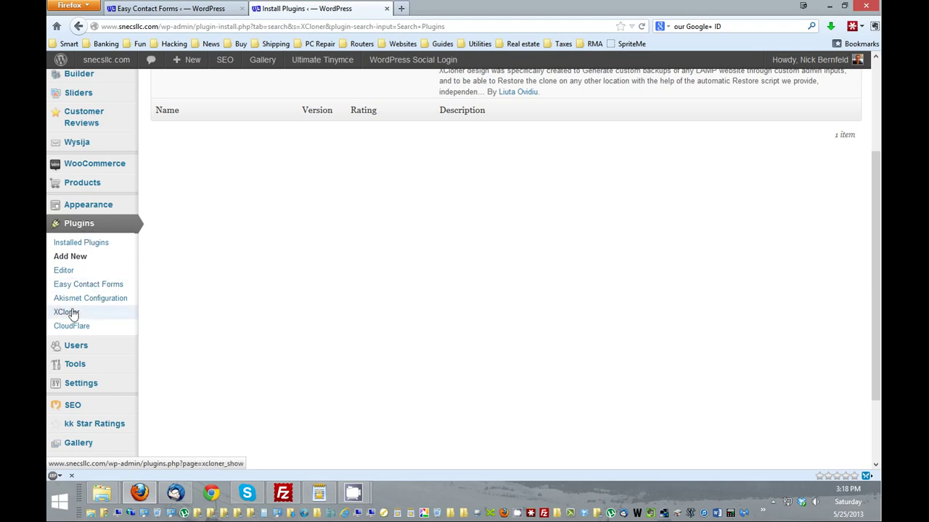
Log in to the XCloner Manager backend and open Generate Backup to view its database tables.
click(67, 313)
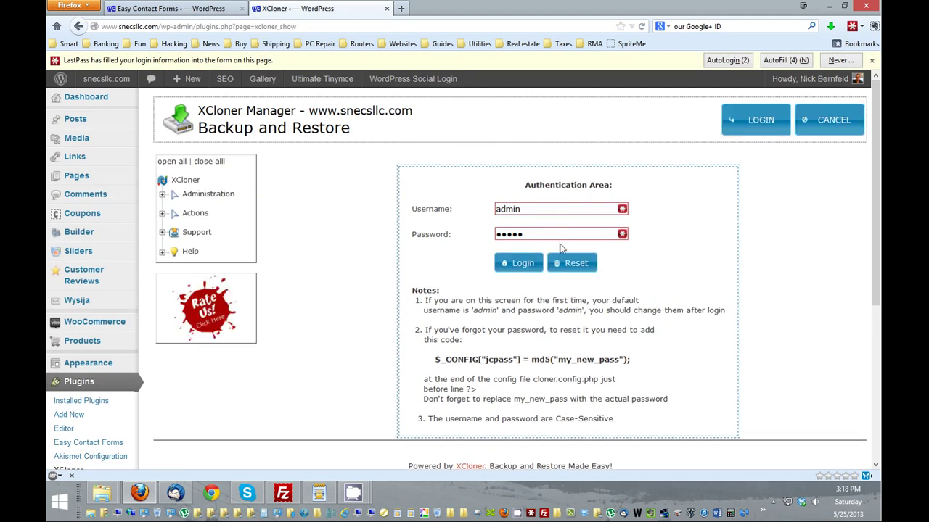
click(521, 267)
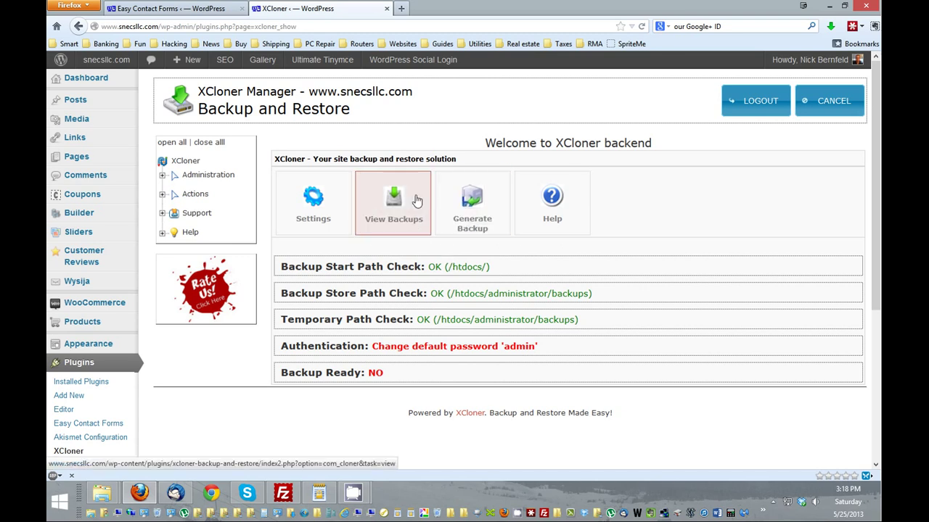
click(471, 202)
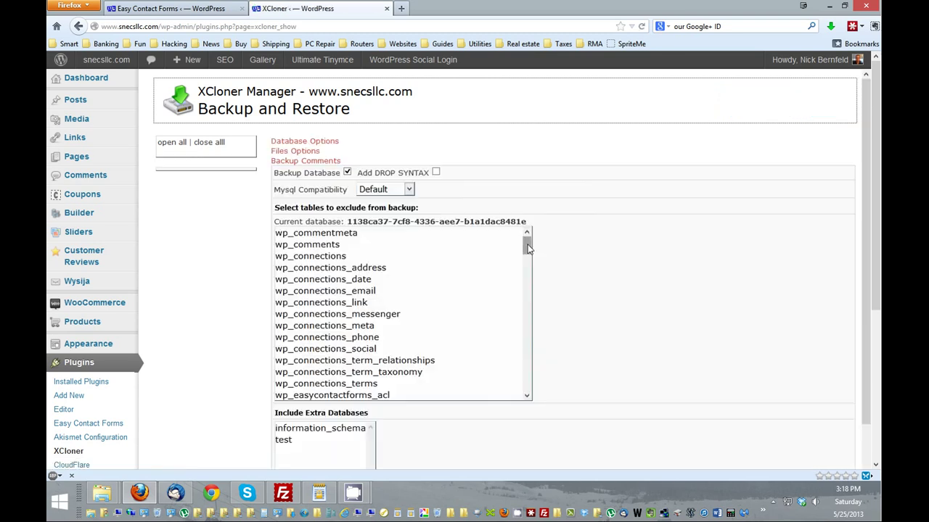
scroll(616, 215, down, 5)
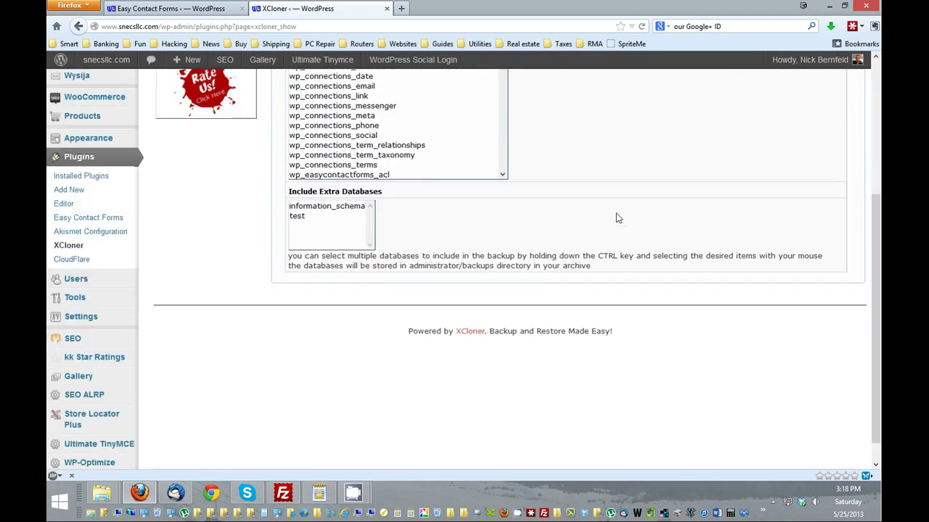
scroll(616, 218, up, 5)
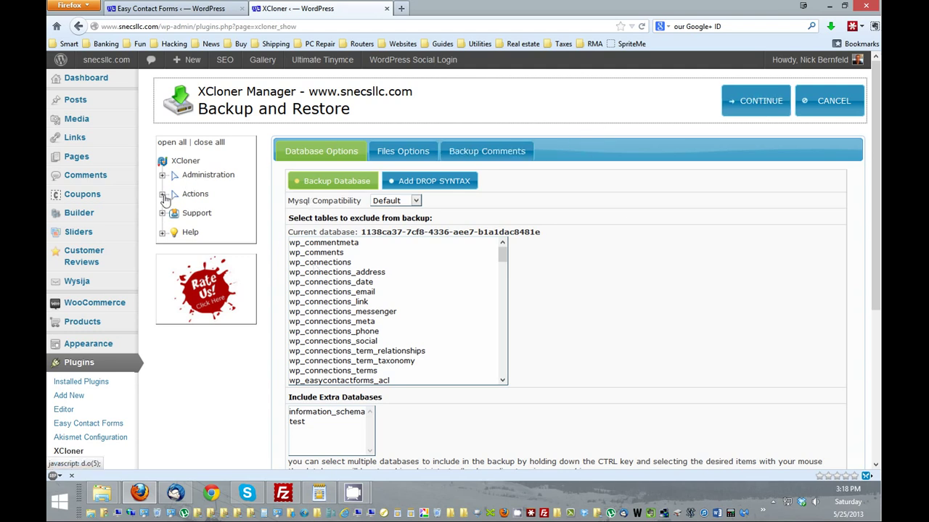
List the four saved backups and cancel downloading backup 3 (2013-05-25, 468.95 MB).
click(163, 195)
click(210, 215)
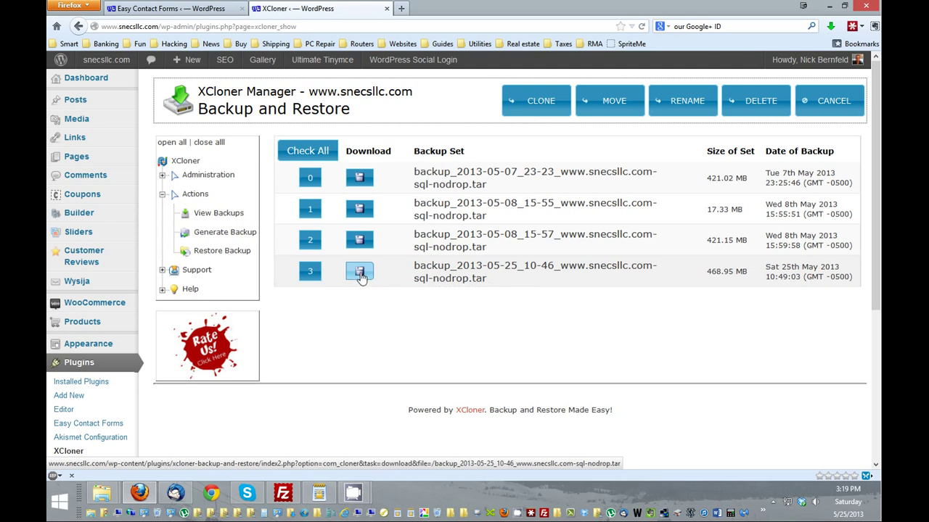
click(360, 273)
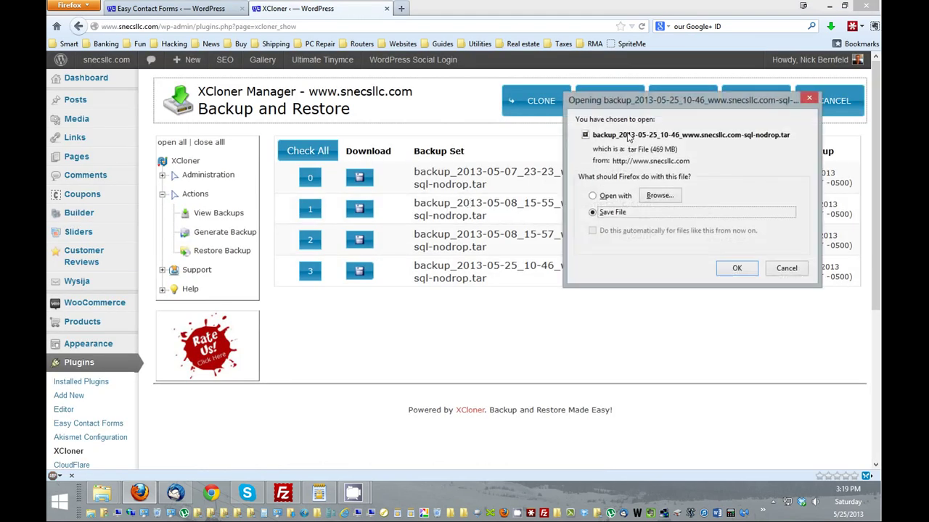
click(786, 269)
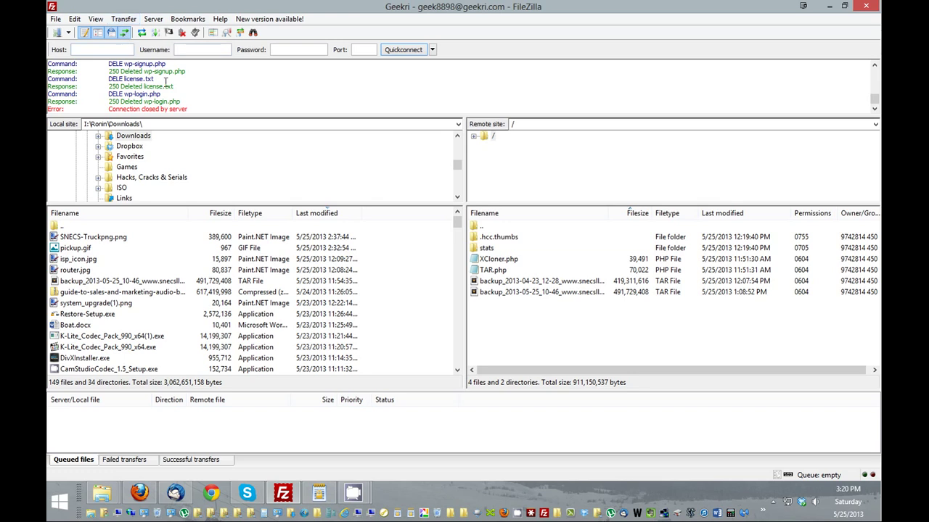
Open a second Geekri tab from Site Manager, then choose the snecsllc - zippy site.
click(68, 33)
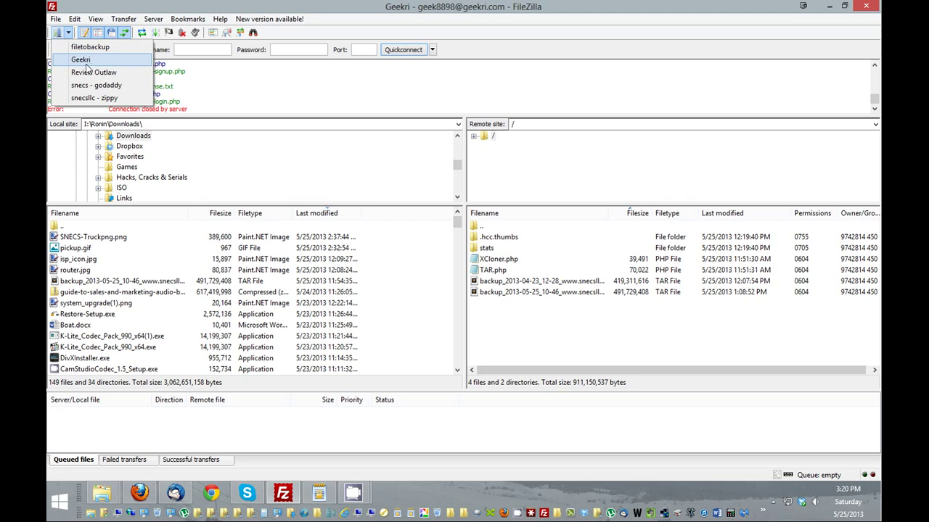
click(85, 63)
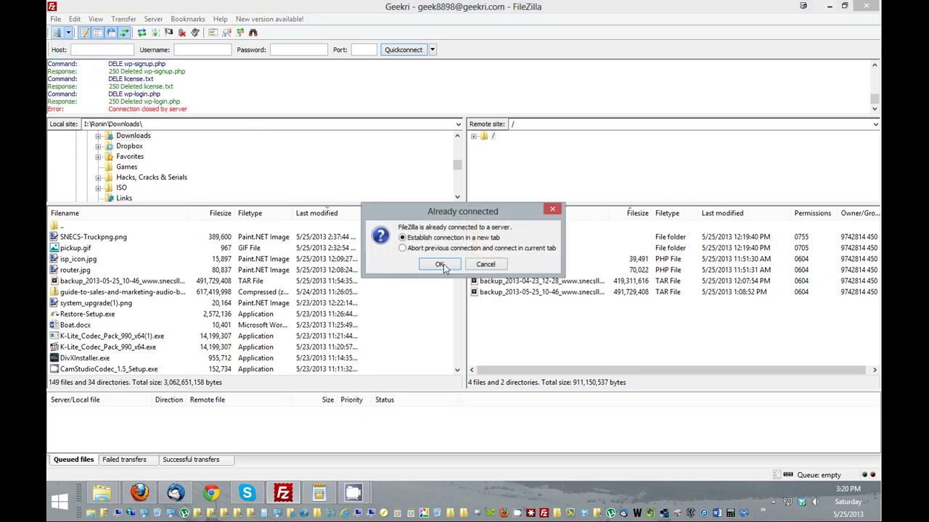
click(492, 264)
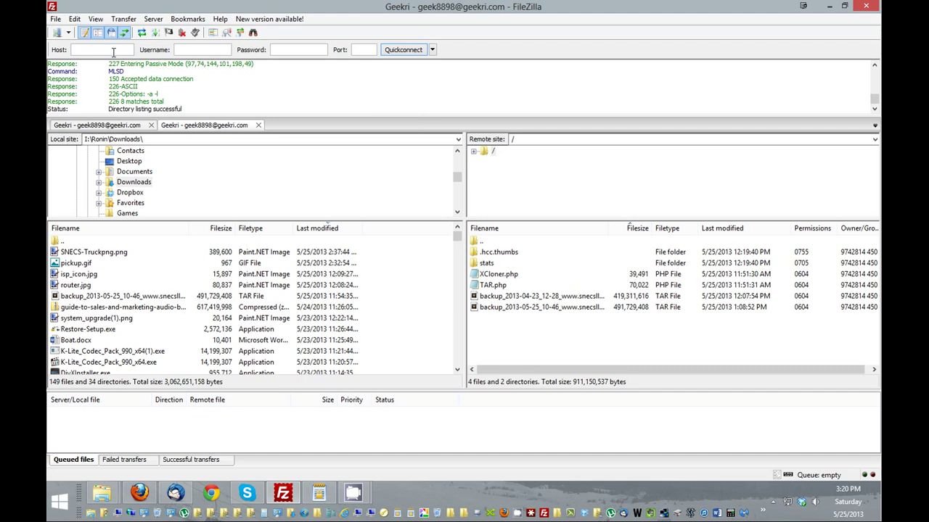
click(68, 33)
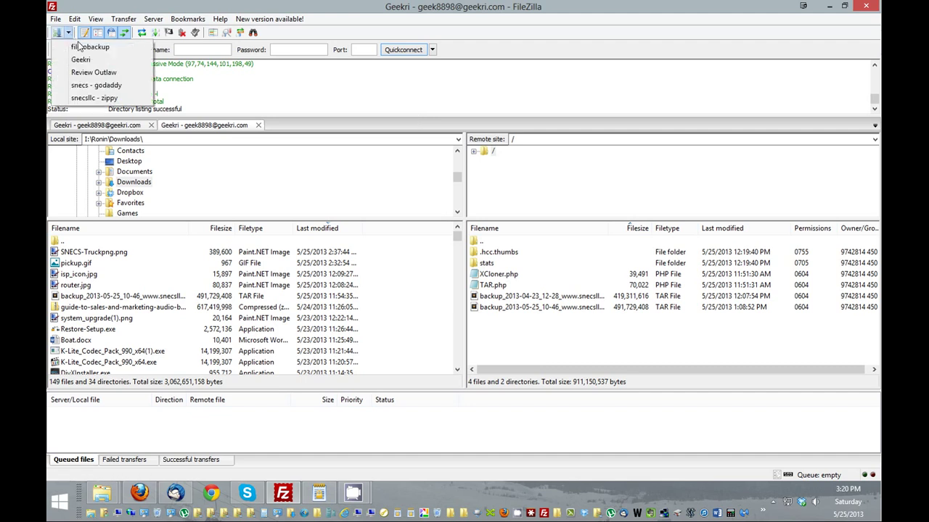
click(129, 98)
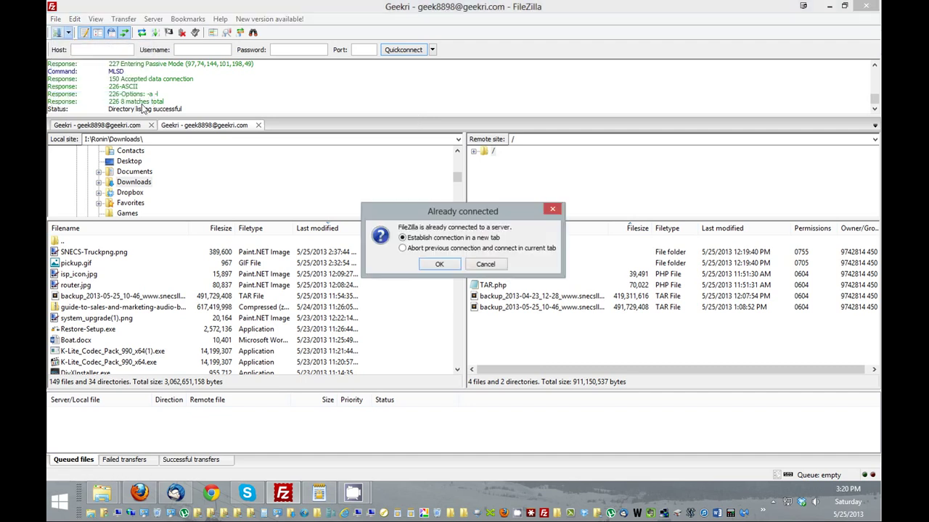
Connect to snecsllc - zippy in a new tab and browse to wp-content/plugins/xcloner-backup-and-restore/restore.
click(439, 266)
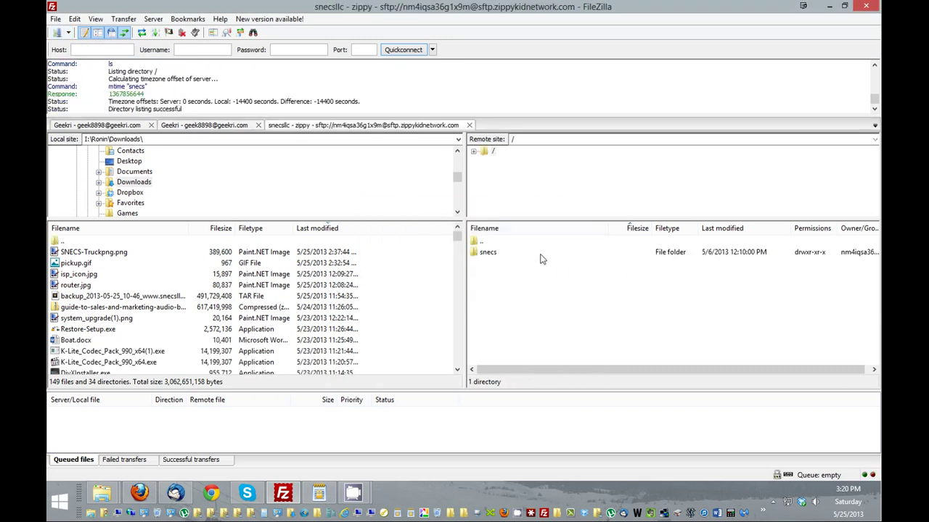
double_click(489, 254)
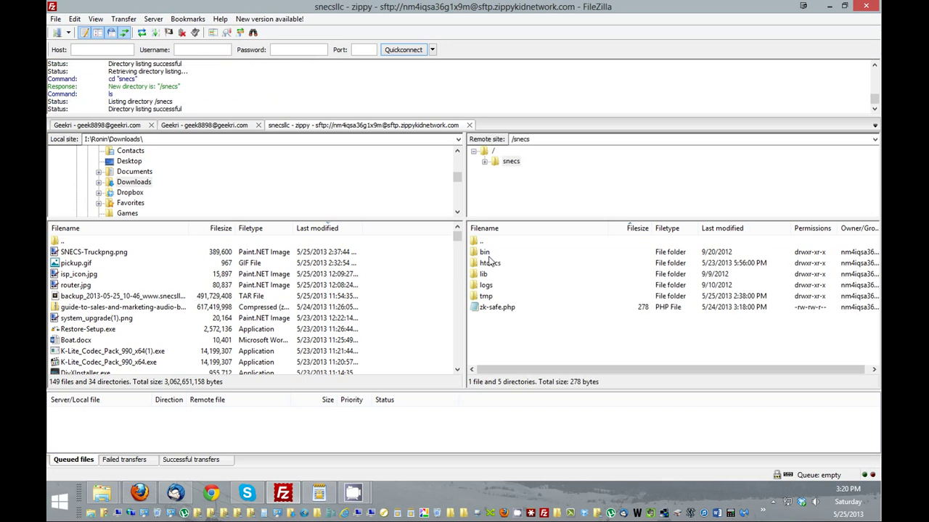
click(492, 264)
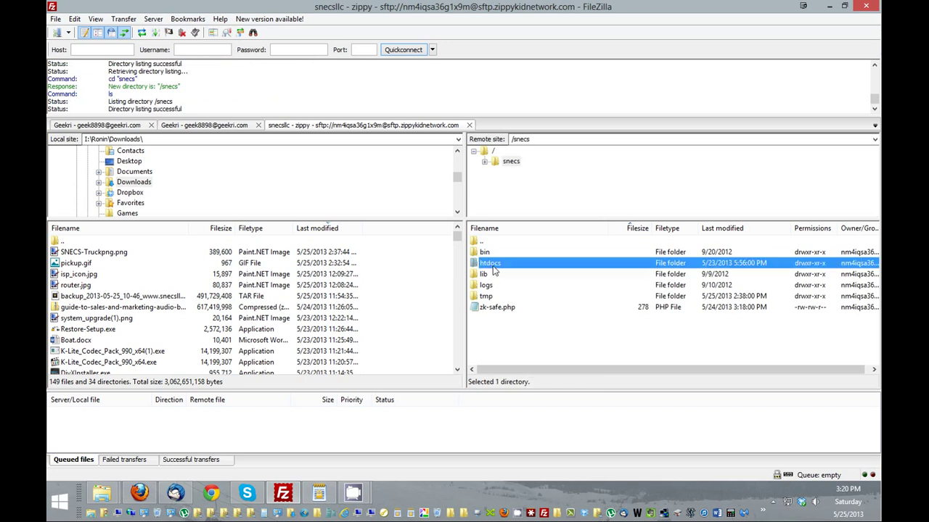
double_click(493, 267)
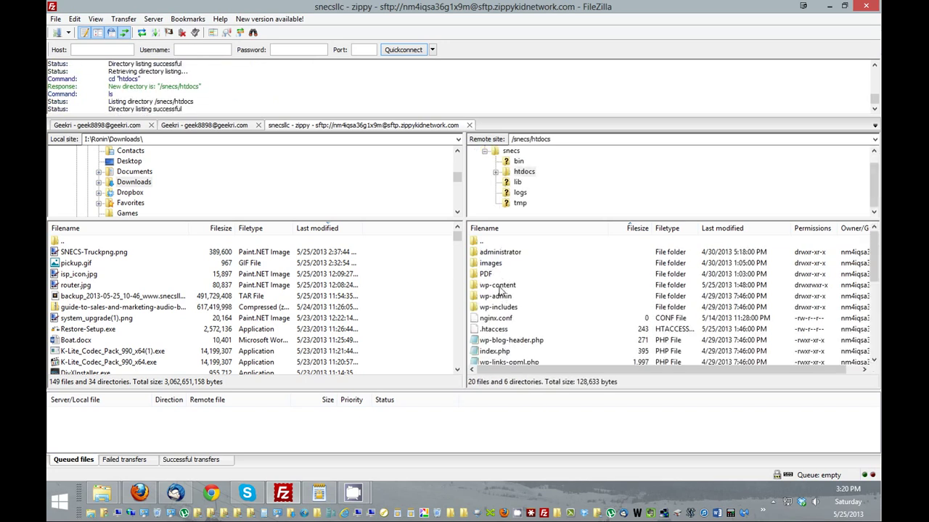
double_click(497, 287)
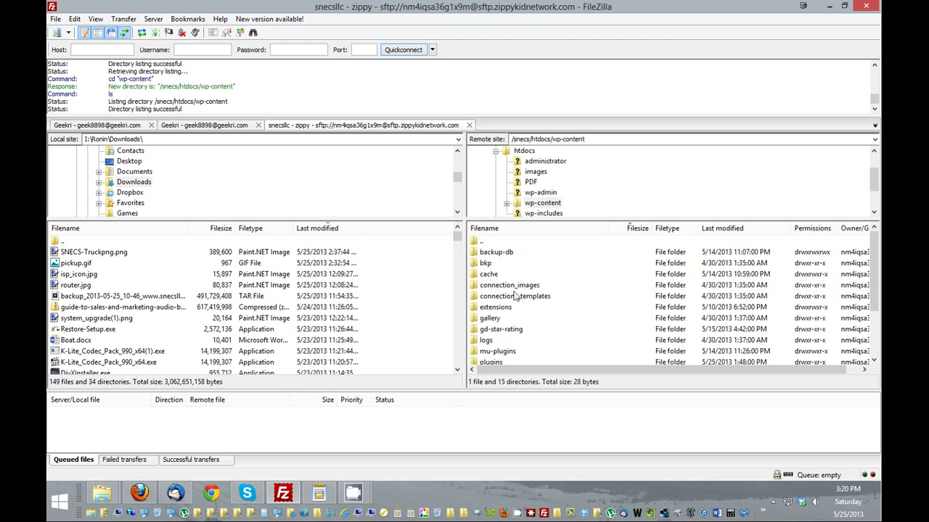
scroll(514, 296, down, 2)
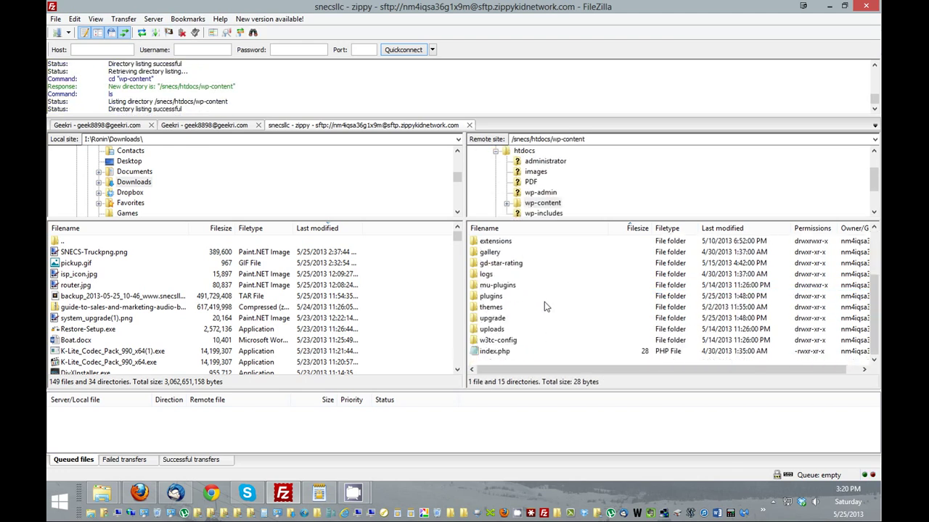
double_click(490, 296)
scroll(565, 305, down, 6)
scroll(565, 305, down, 6)
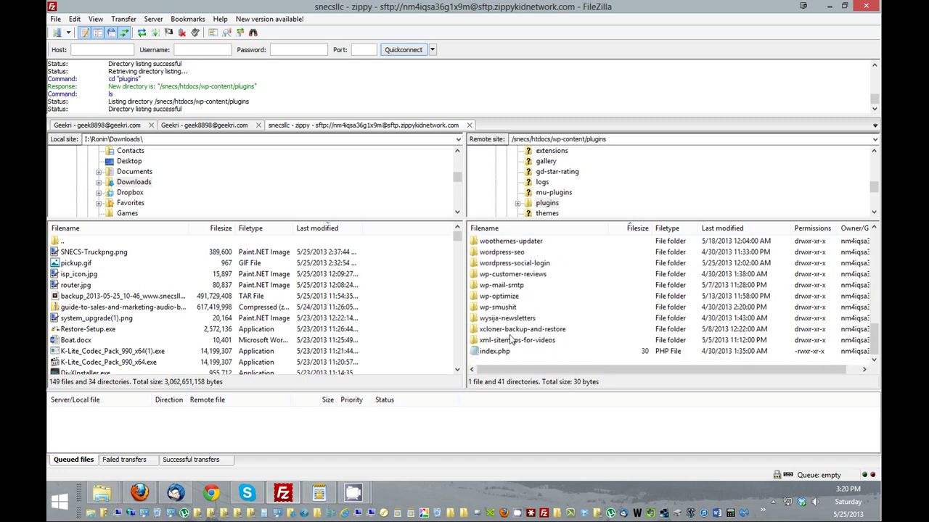
double_click(507, 331)
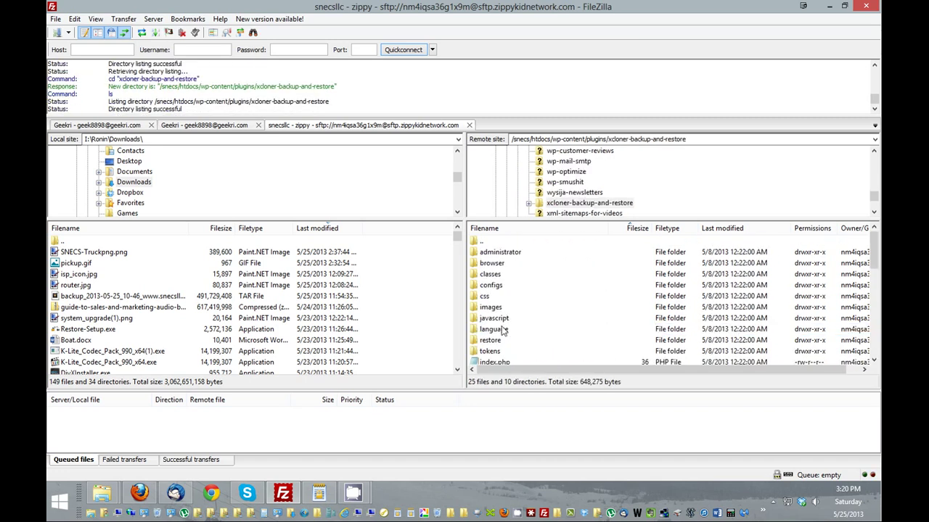
double_click(501, 340)
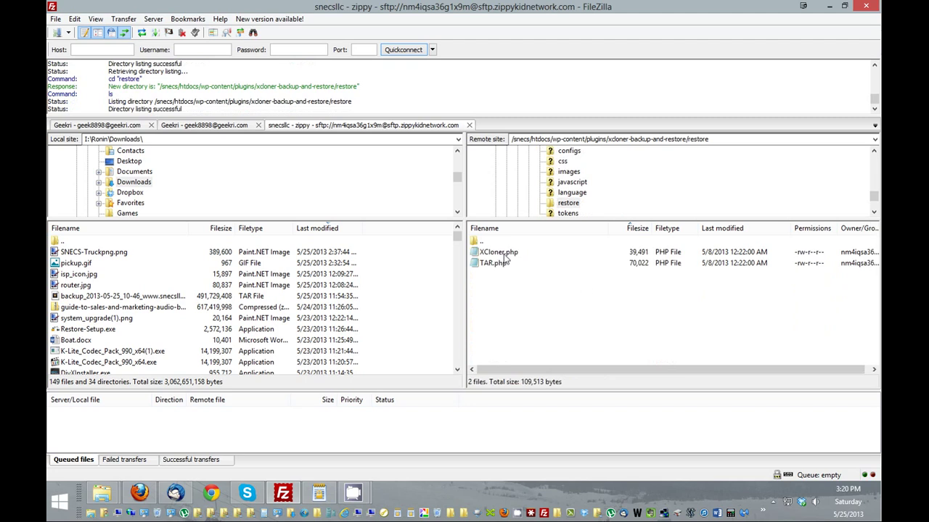
Download XCloner.php and TAR.php into the local Downloads folder.
click(505, 256)
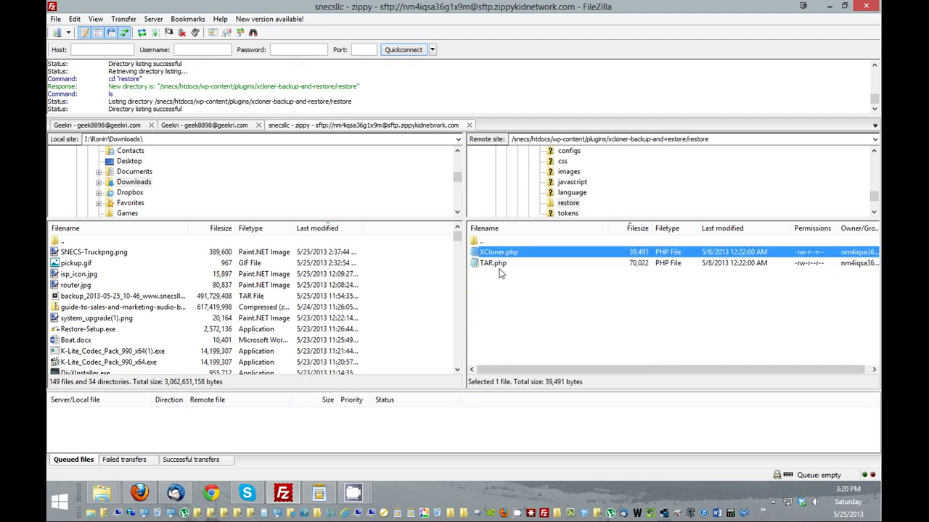
shift+click(501, 265)
drag(502, 260, 209, 294)
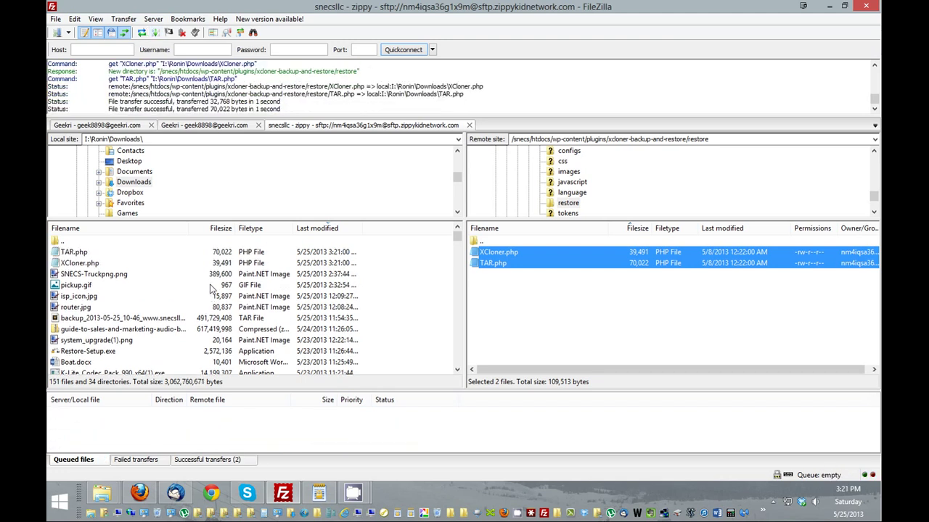
Upload TAR.php and XCloner.php to the geekri.com server root, overwriting the existing copies.
click(227, 127)
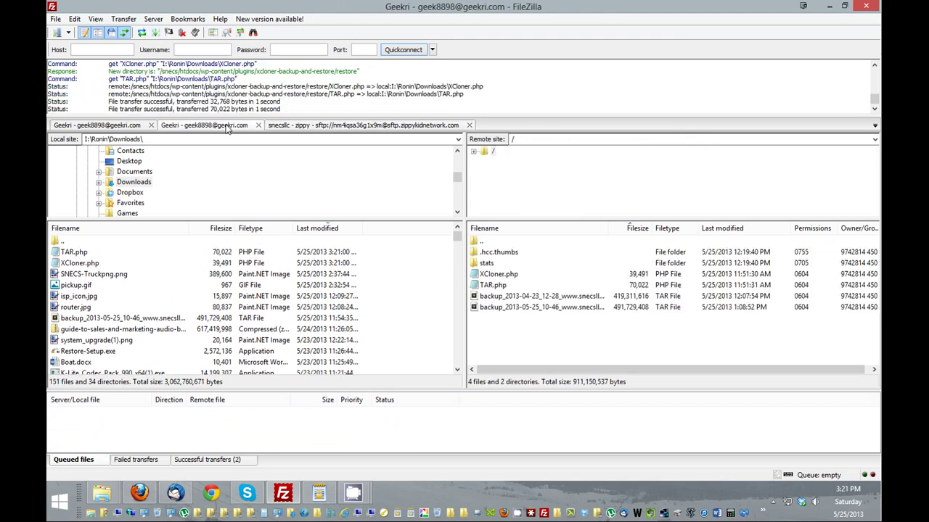
click(81, 254)
shift+click(78, 264)
drag(78, 265, 529, 331)
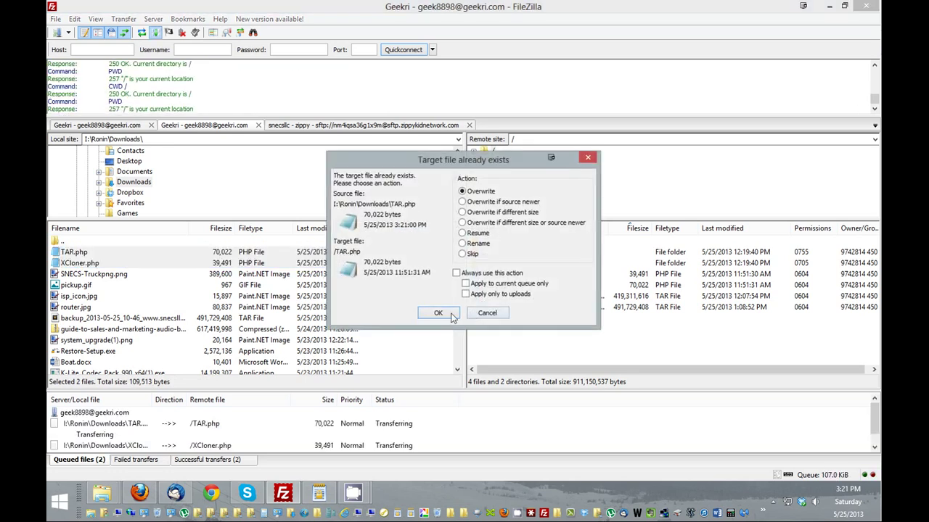
click(438, 312)
click(434, 314)
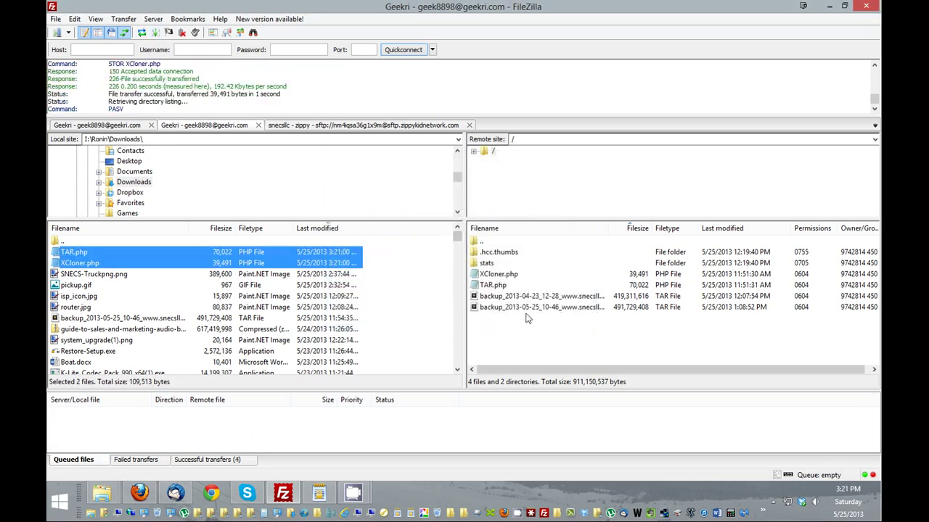
Skip re-uploading the 2013-05-25 backup archive already on the server and return to Firefox.
click(102, 319)
drag(101, 322, 530, 346)
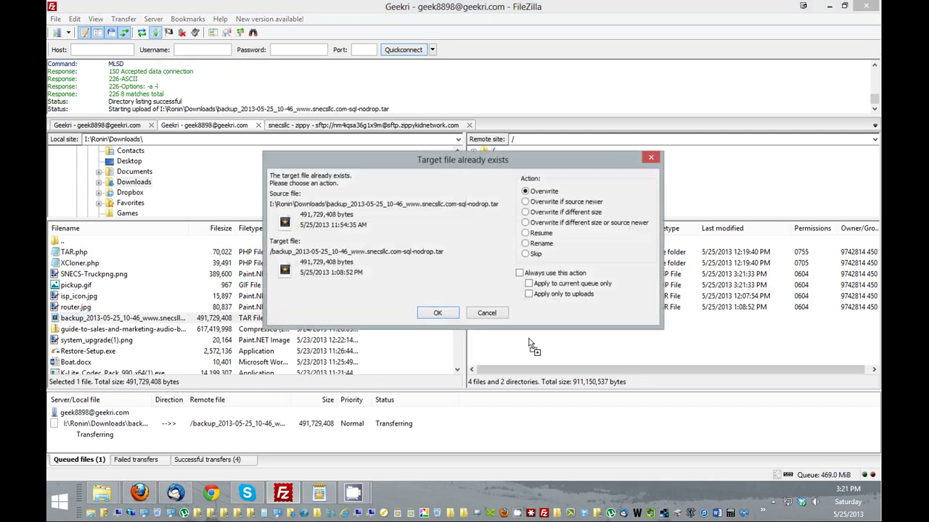
click(480, 315)
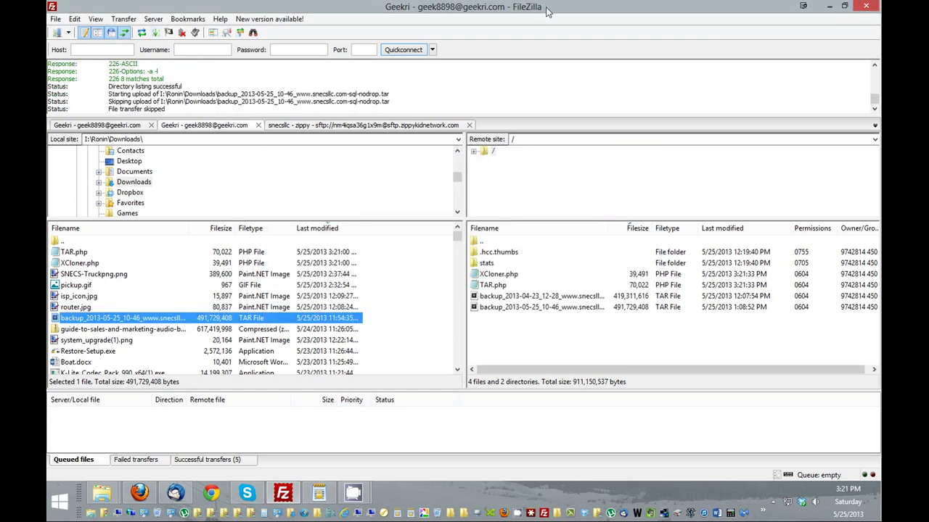
click(543, 309)
key(alt+Tab)
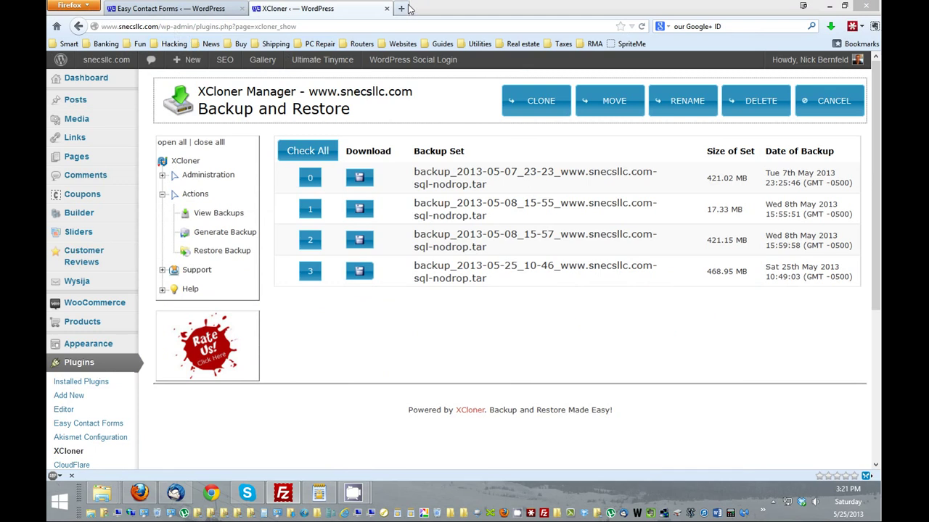
Load geekri.com/XCloner.php in a new tab and choose the 2013-05-25 backup archive (468.95M).
click(401, 8)
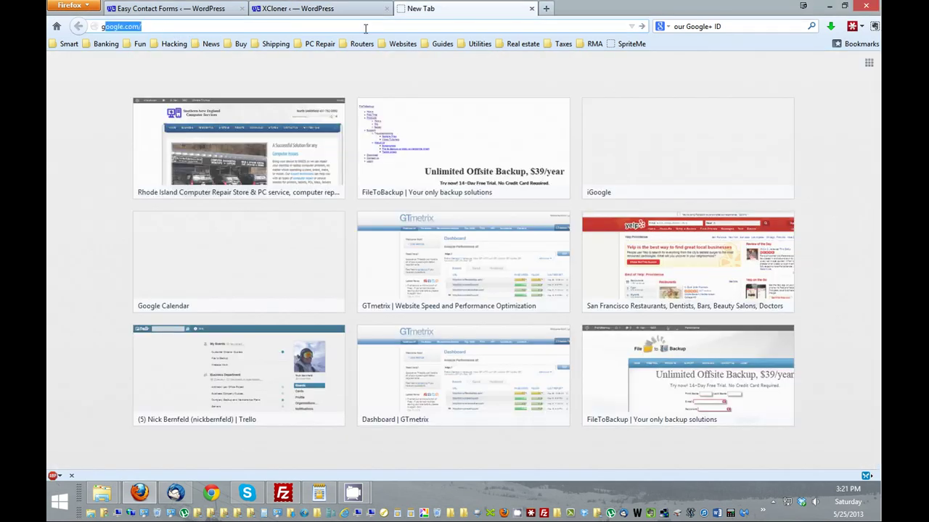
text(geekri.com/XCloner.php)
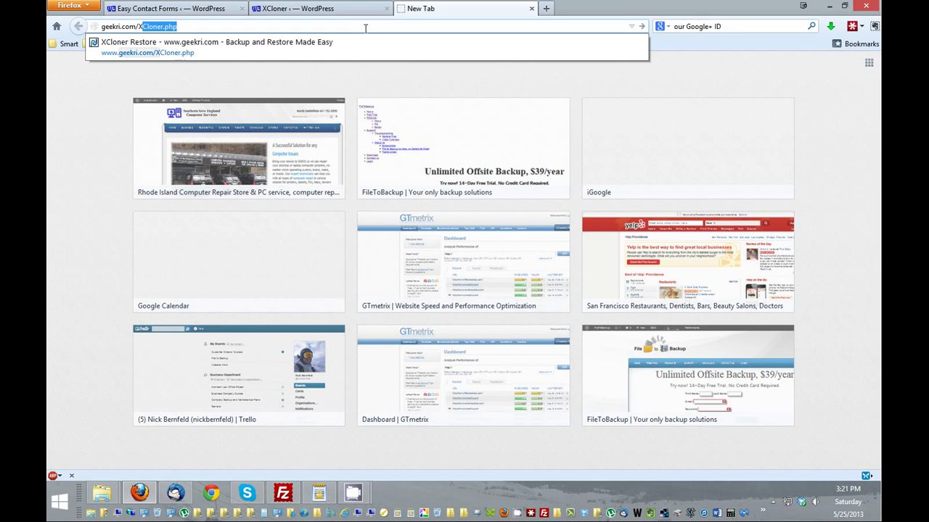
key(Return)
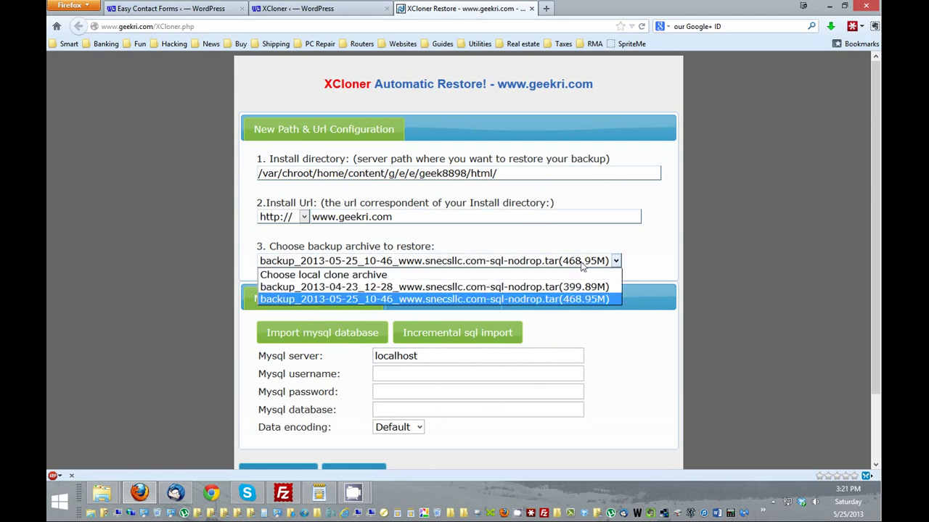
click(570, 262)
click(549, 294)
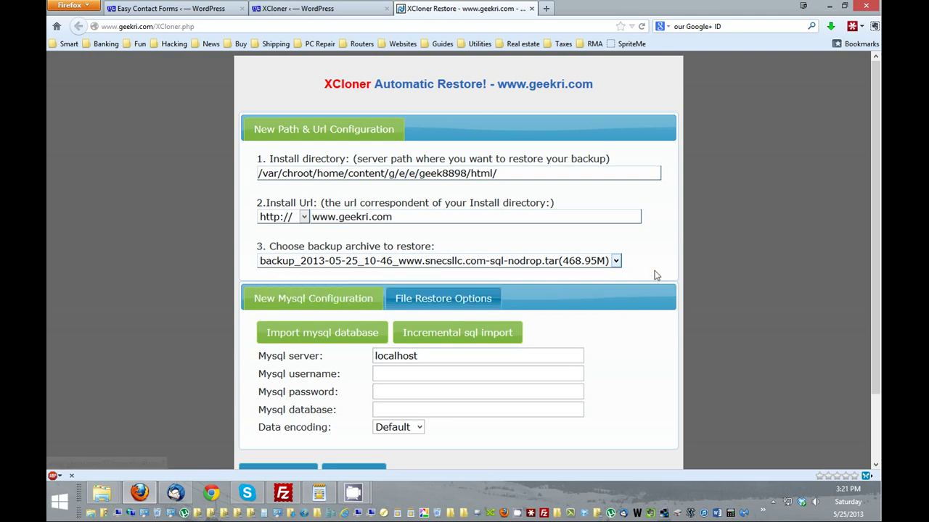
scroll(552, 247, down, 2)
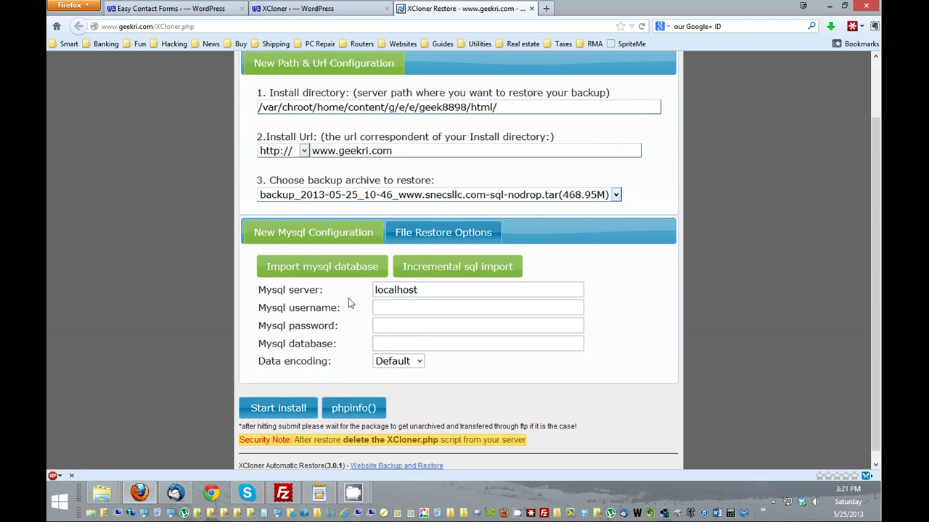
scroll(348, 297, up, 2)
scroll(348, 297, down, 2)
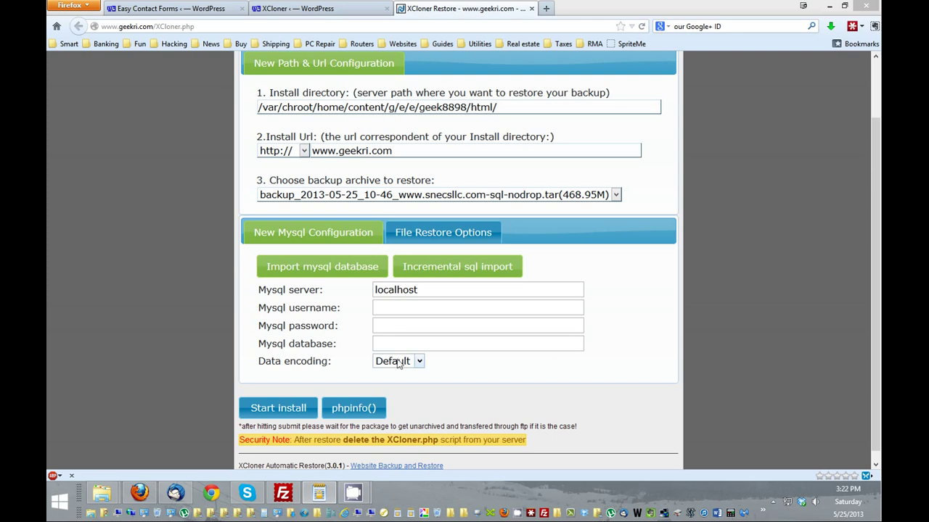
Fill in the MySQL username, database geekri and pasted hosted server address, then start the install.
click(385, 307)
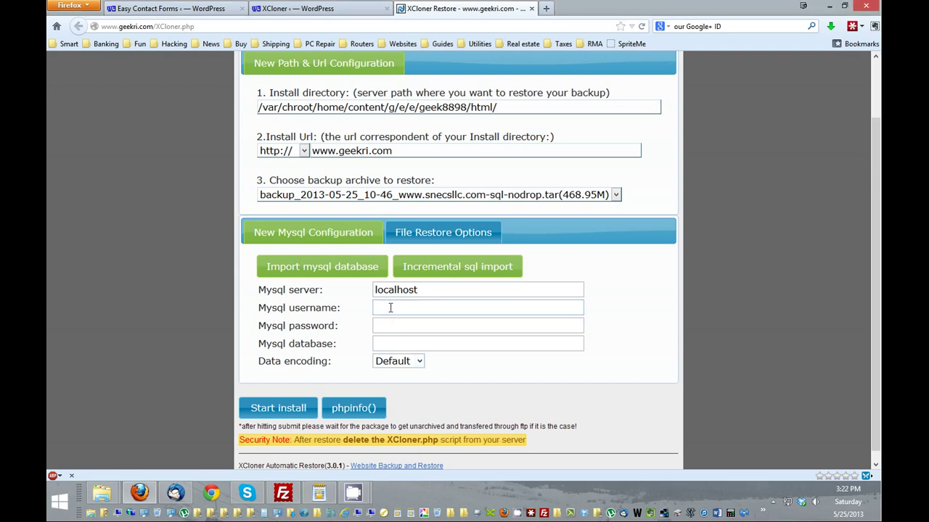
text(geekri)
click(409, 343)
text(geekri)
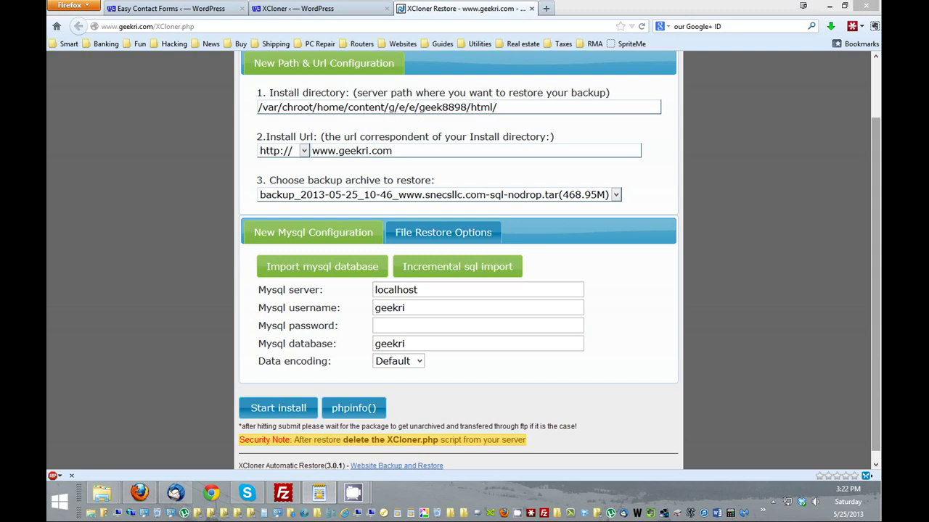
double_click(430, 290)
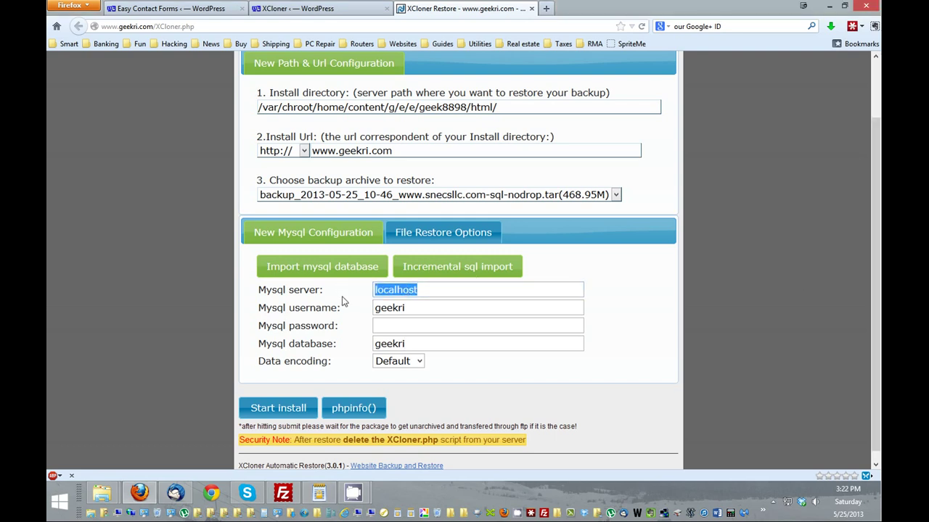
text(geekri.db.9742814.hostedresource.com)
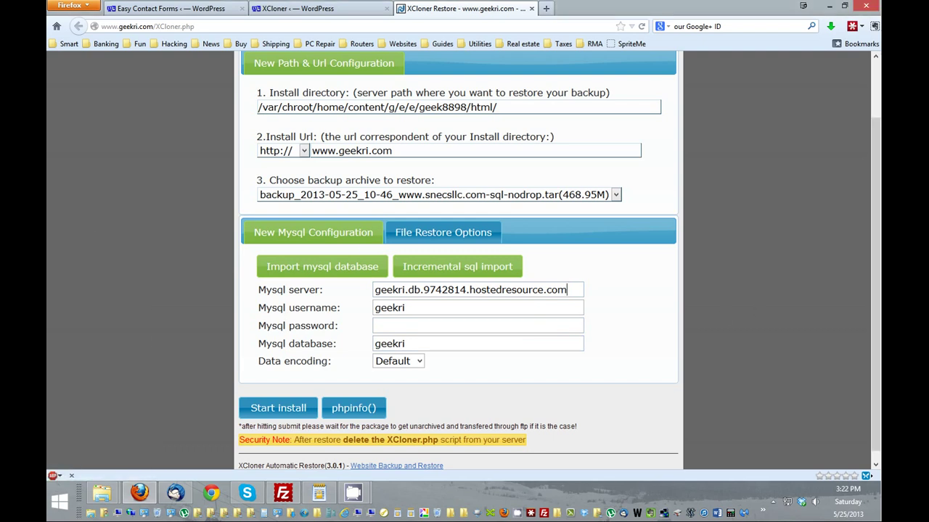
key(Return)
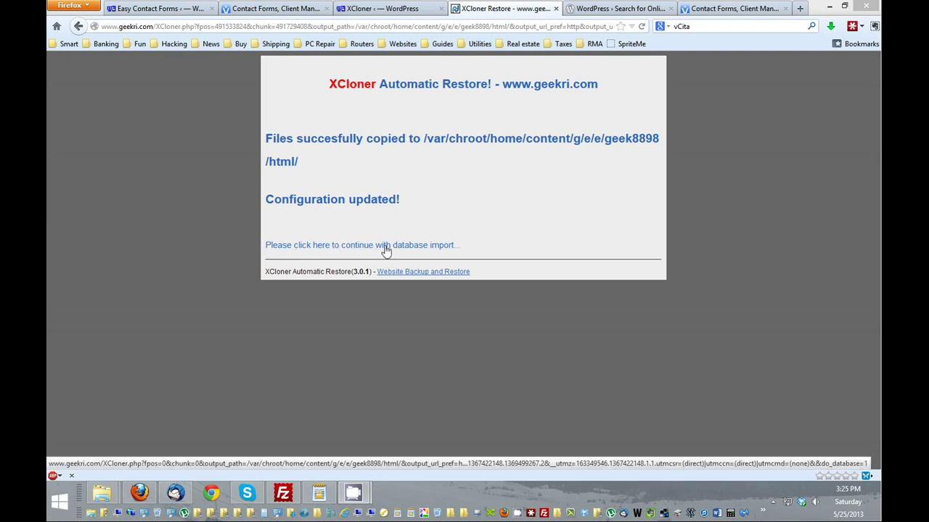
Continue to the database import step and switch over to FileZilla.
click(385, 251)
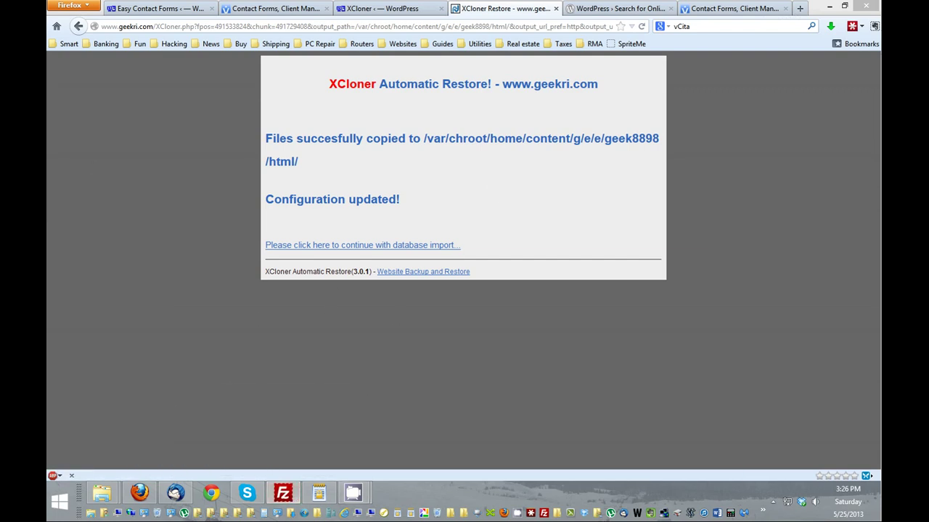
key(alt+Tab)
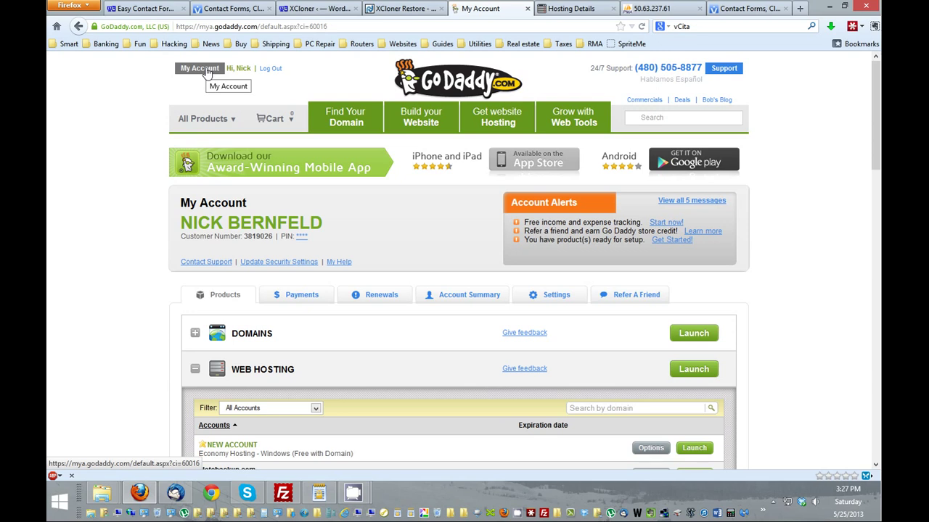
Reload My Account and launch the geekri.com hosting control panel to its Manage Databases list.
click(207, 71)
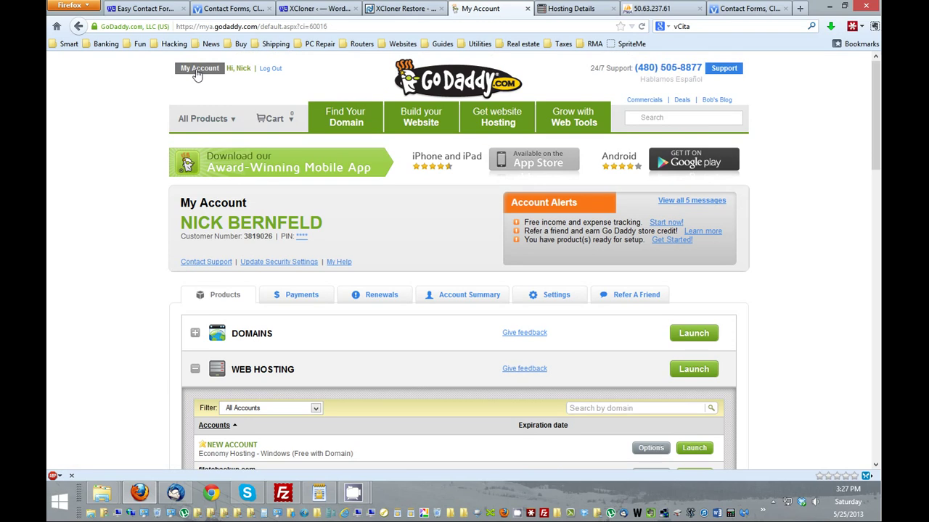
scroll(511, 214, down, 3)
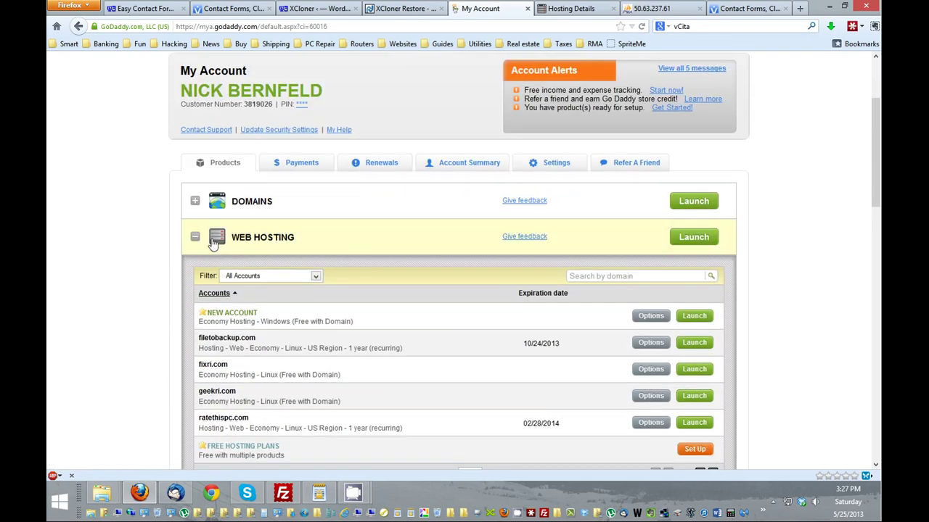
scroll(532, 283, down, 2)
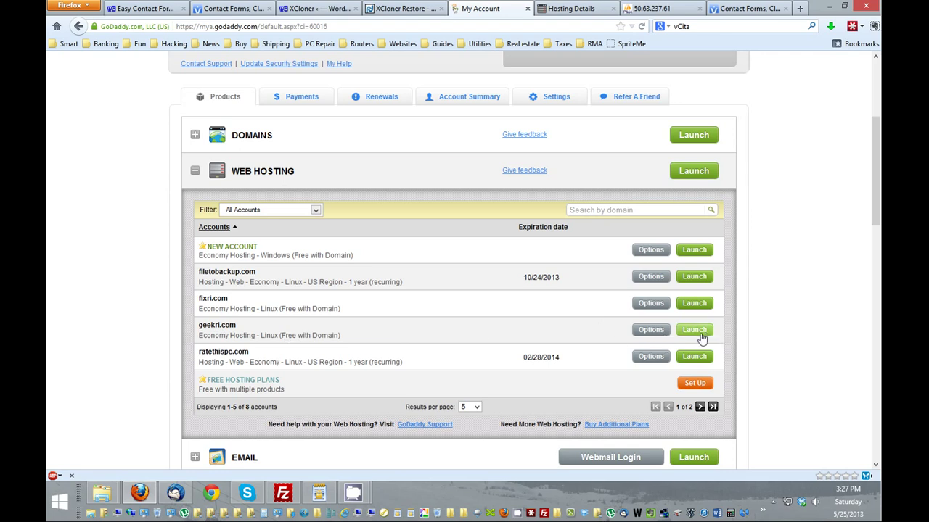
click(584, 9)
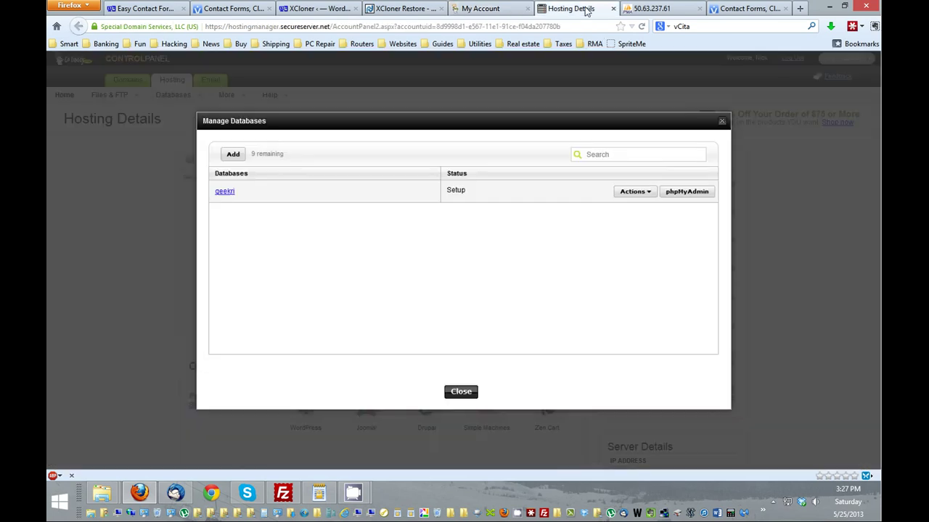
From Account Snapshot's Databases list, open the geekri database in phpMyAdmin on server 50.63.237.61.
click(727, 120)
scroll(678, 246, down, 2)
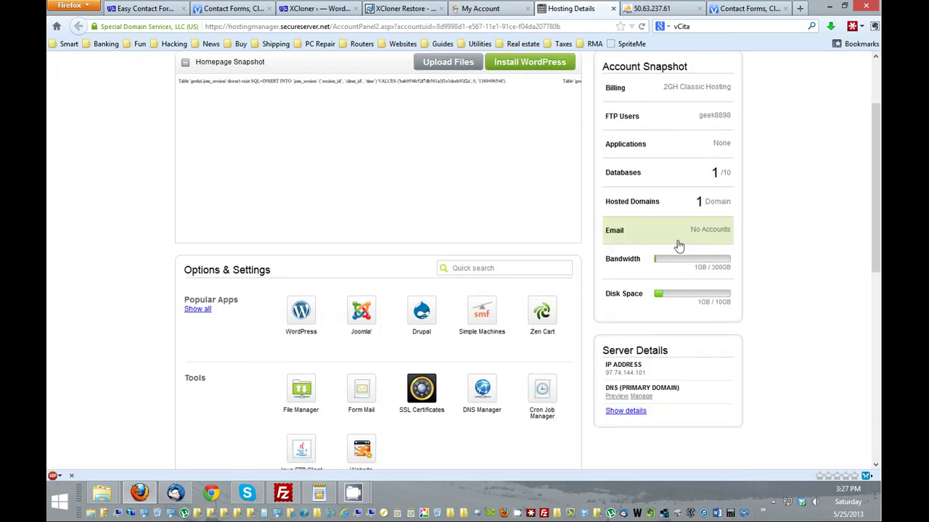
scroll(667, 228, up, 3)
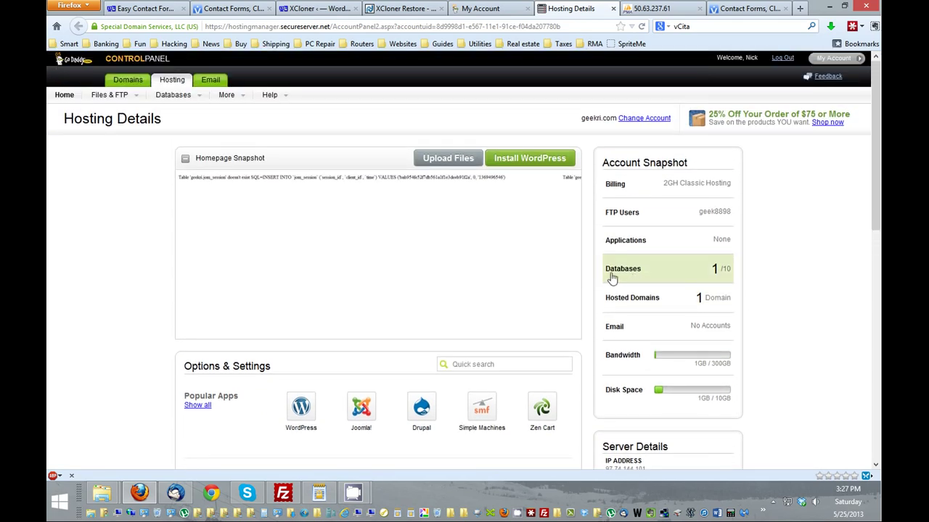
click(659, 275)
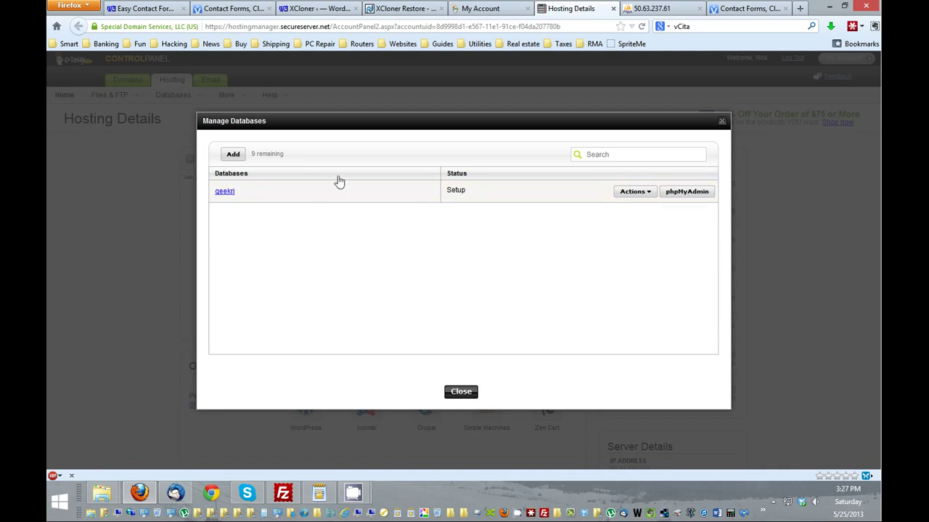
click(230, 193)
click(690, 194)
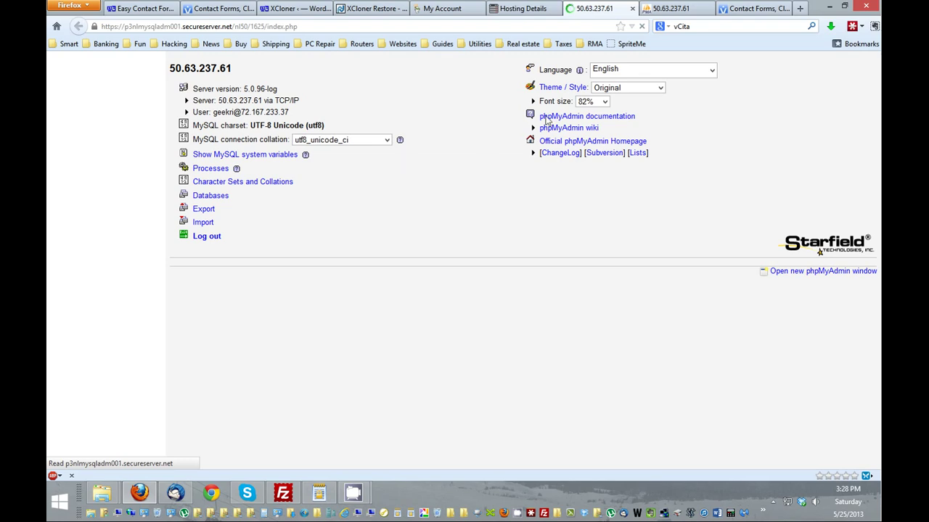
In the phpMyAdmin tab, open the geekri database from the left tree.
click(683, 10)
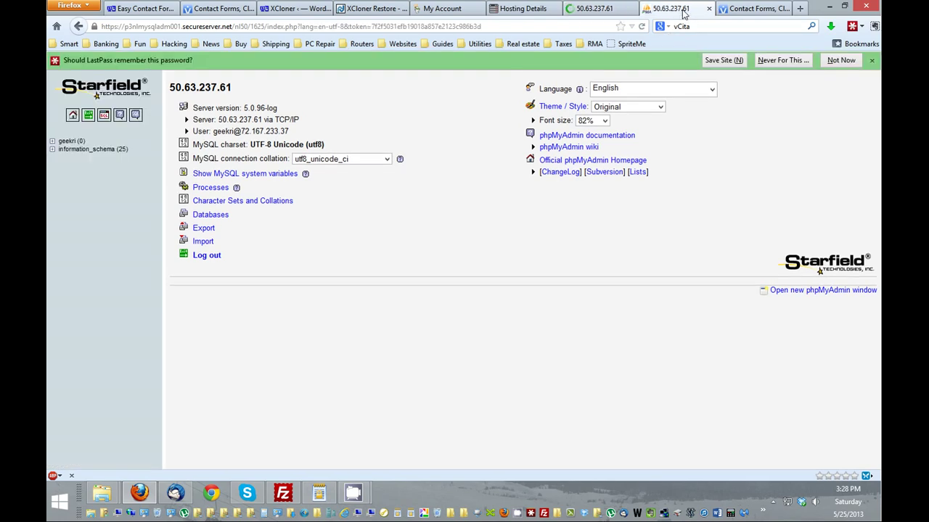
click(52, 150)
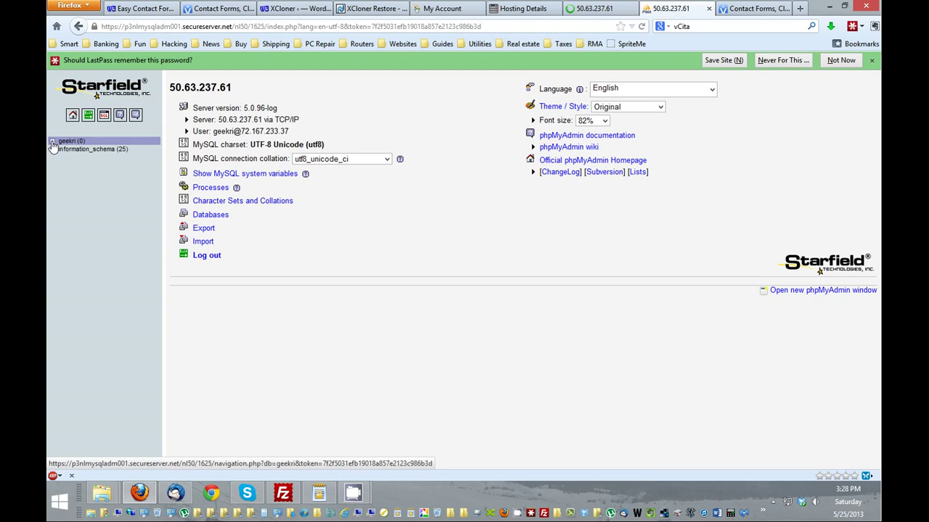
click(52, 142)
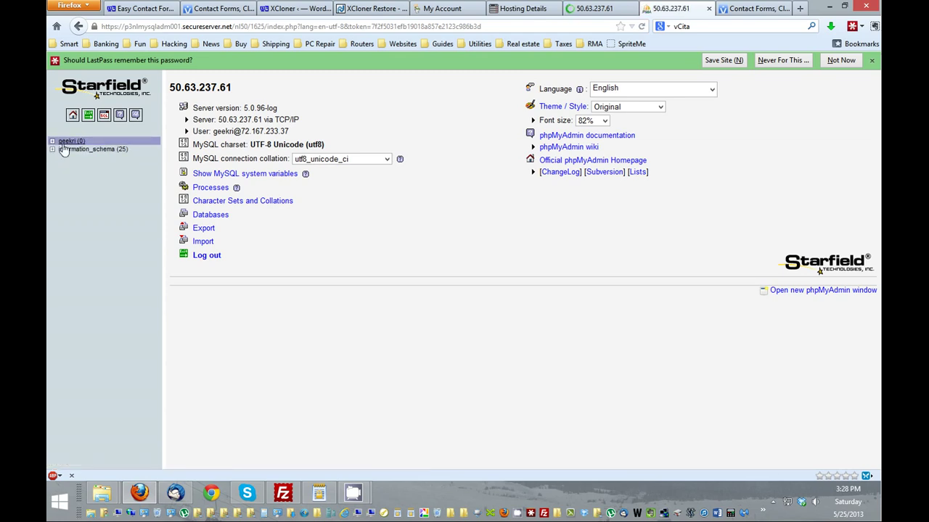
click(72, 143)
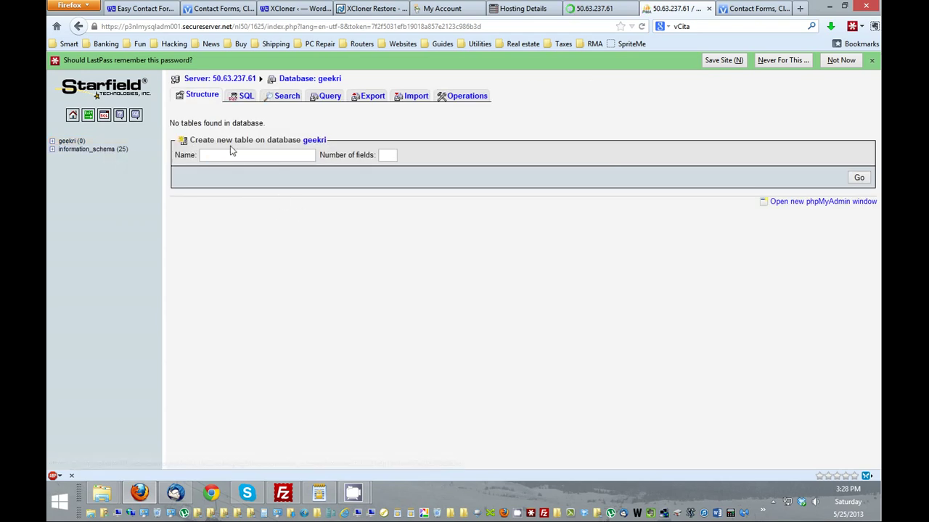
Check all information_schema tables and view their actions, then return to geekri, which has no tables.
click(105, 150)
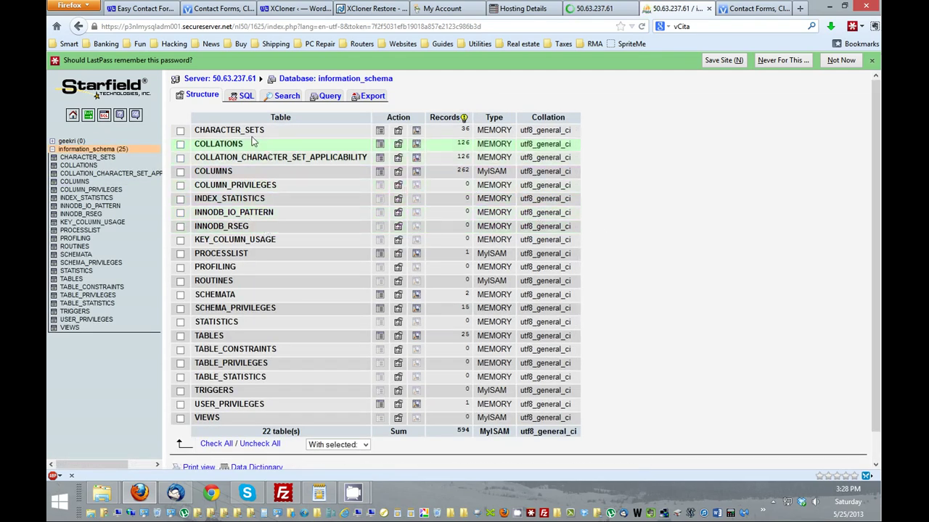
click(215, 443)
scroll(698, 385, down, 1)
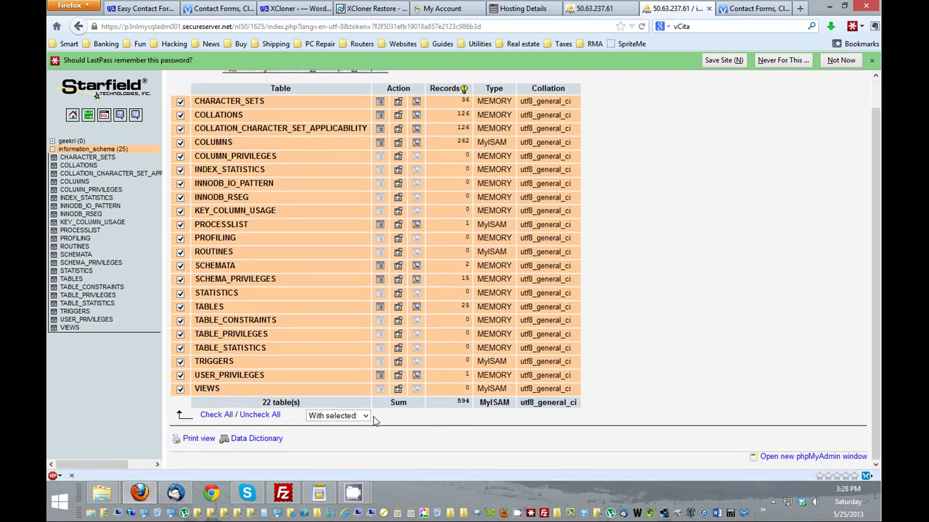
click(366, 417)
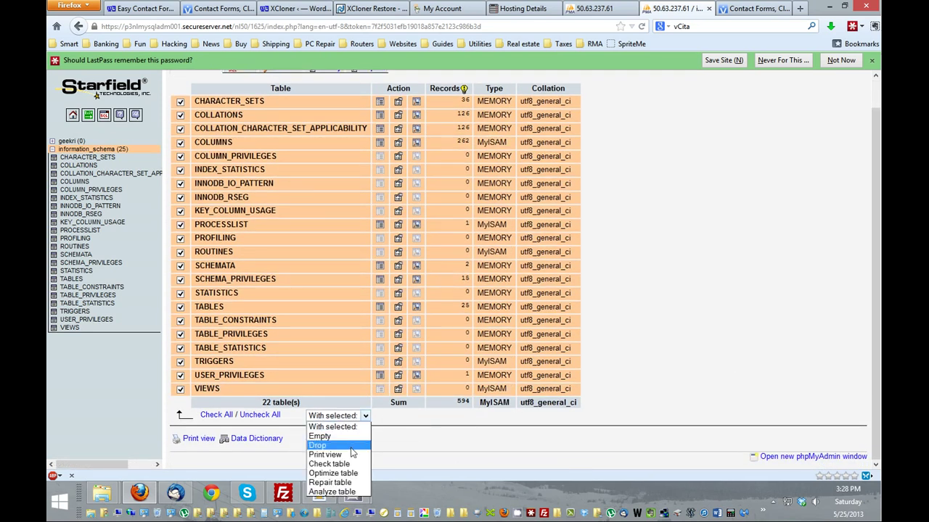
click(73, 142)
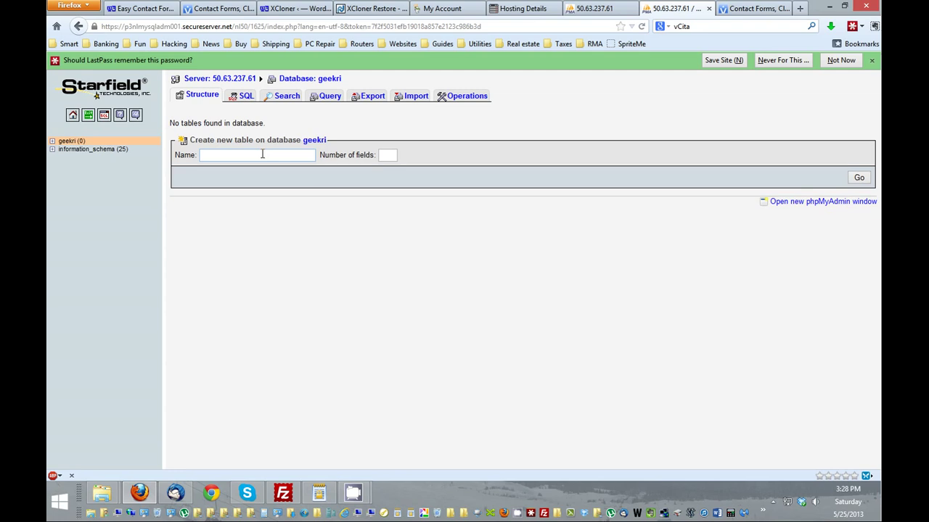
Back in XCloner Restore, start the database import, which reaches 4.68% of the SQL backup.
click(289, 10)
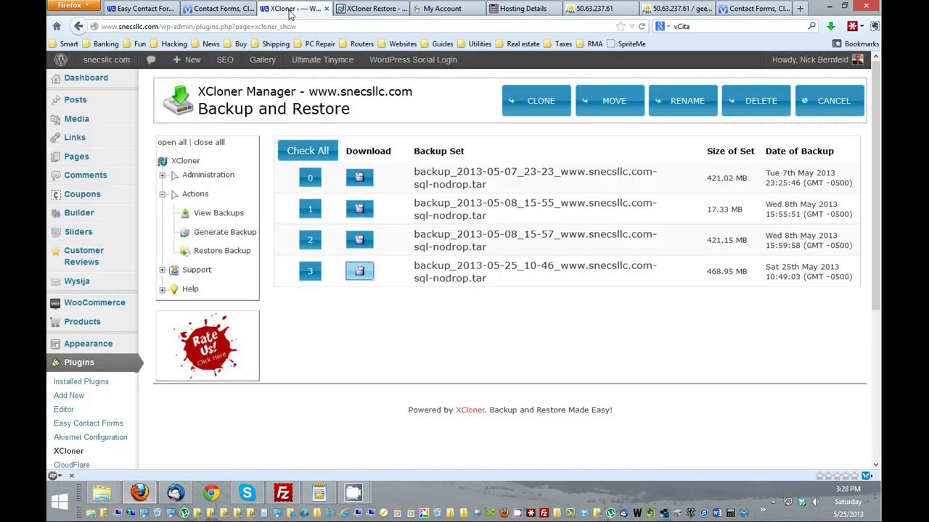
click(218, 9)
click(272, 8)
click(378, 9)
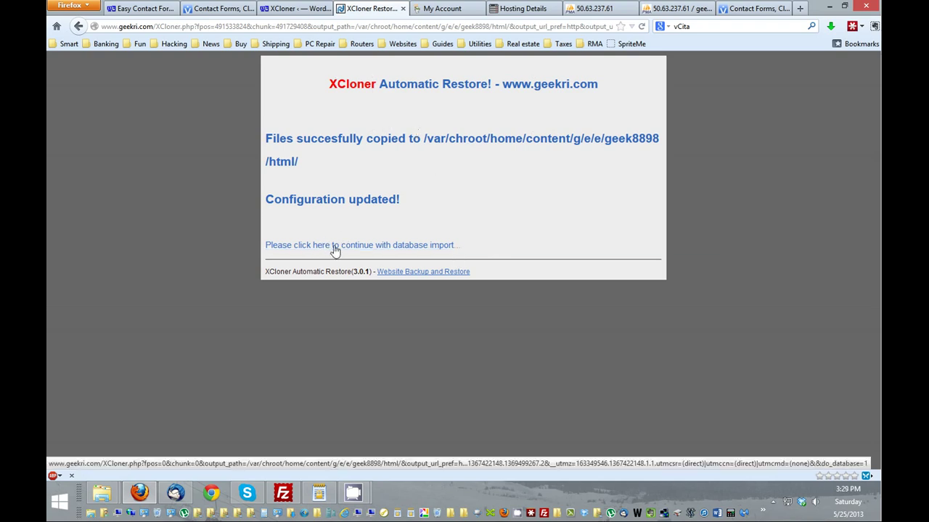
click(437, 248)
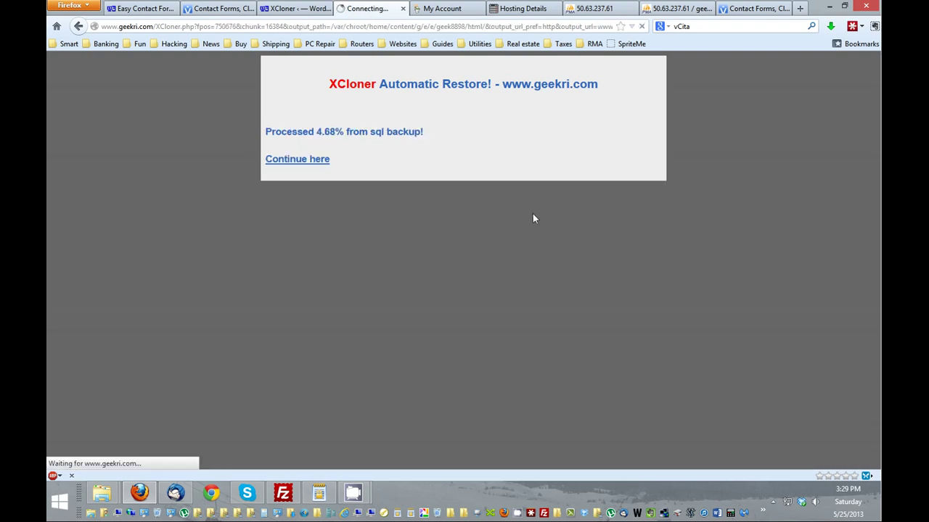